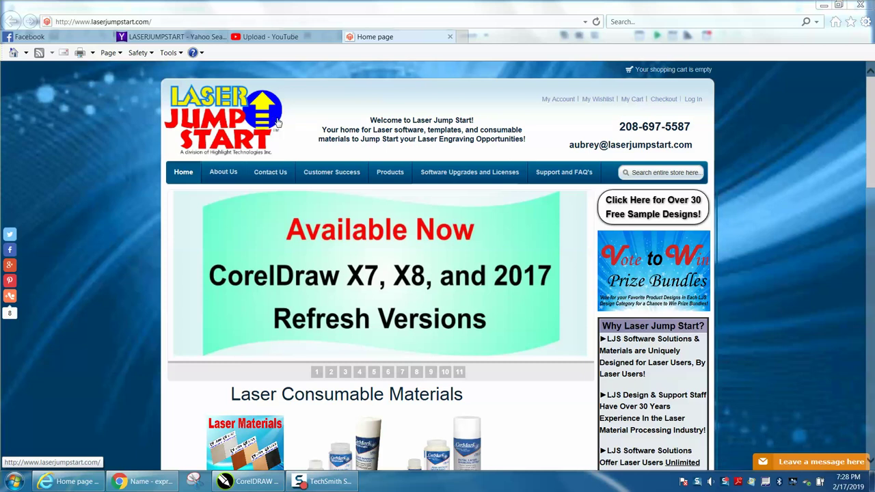
Find the NameIt Suite among the software products on the Laser Jump Start home page.
left_click_drag(870, 168, 871, 359)
mouse_move(359, 263)
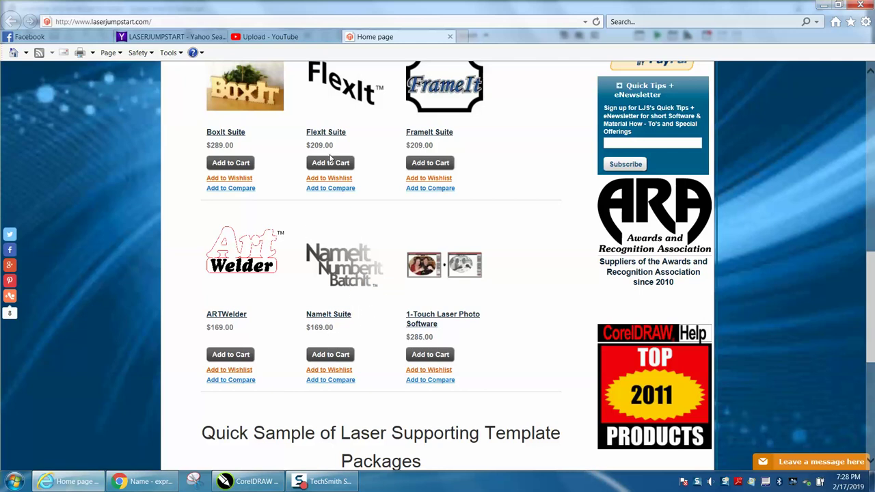
Switch to CorelDRAW and examine the three photos of the wooden blocks and the laser jig up close.
left_click(257, 481)
scroll(303, 280, "down", 3)
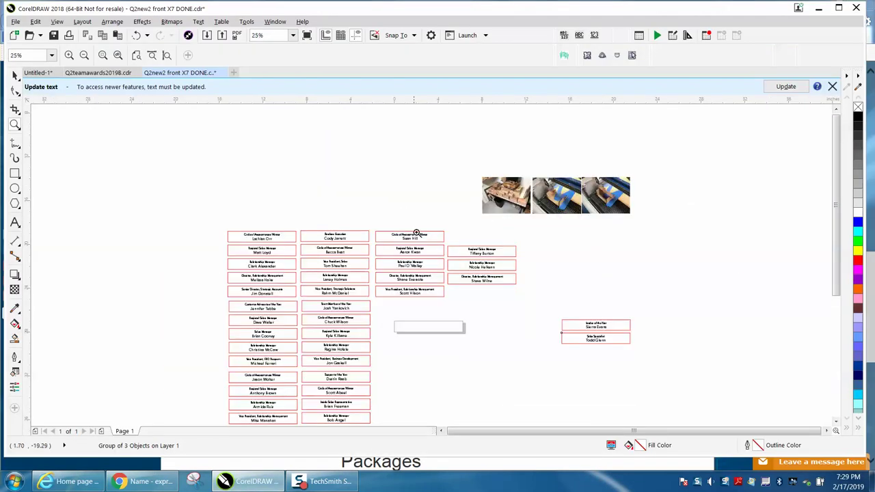
left_click_drag(481, 181, 550, 222)
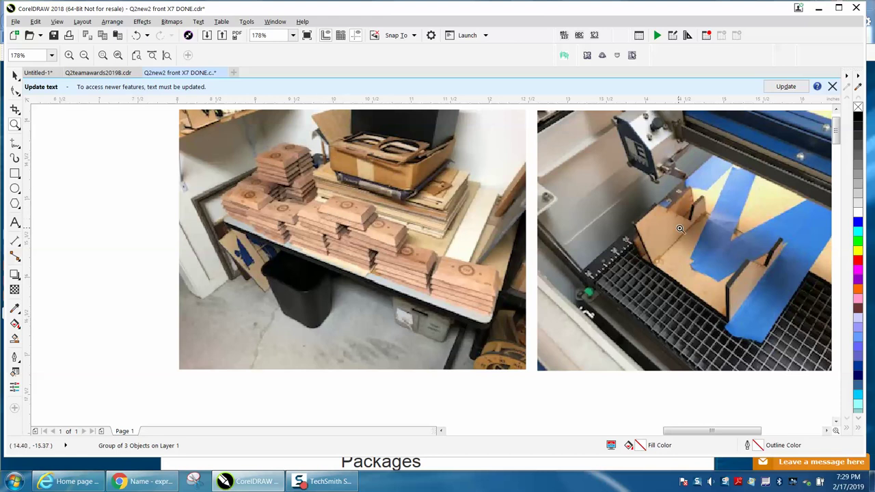
left_click_drag(628, 181, 826, 336)
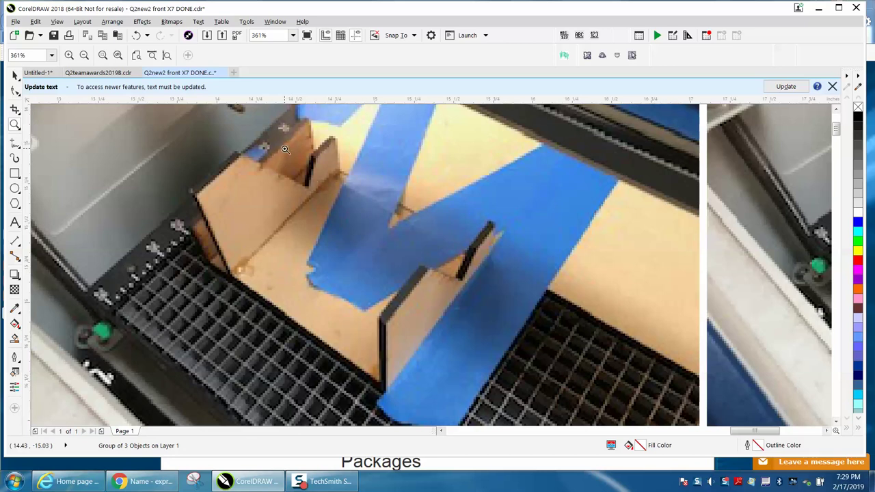
scroll(441, 240, "down", 2)
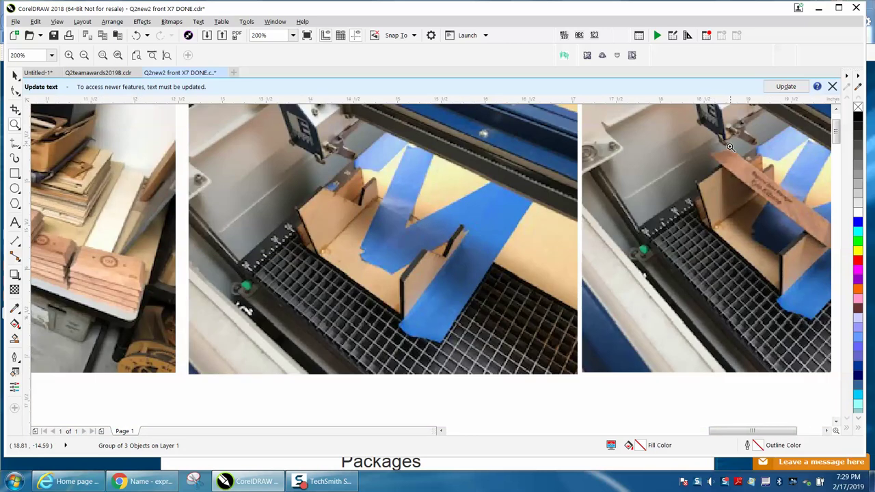
scroll(730, 147, "down", 4)
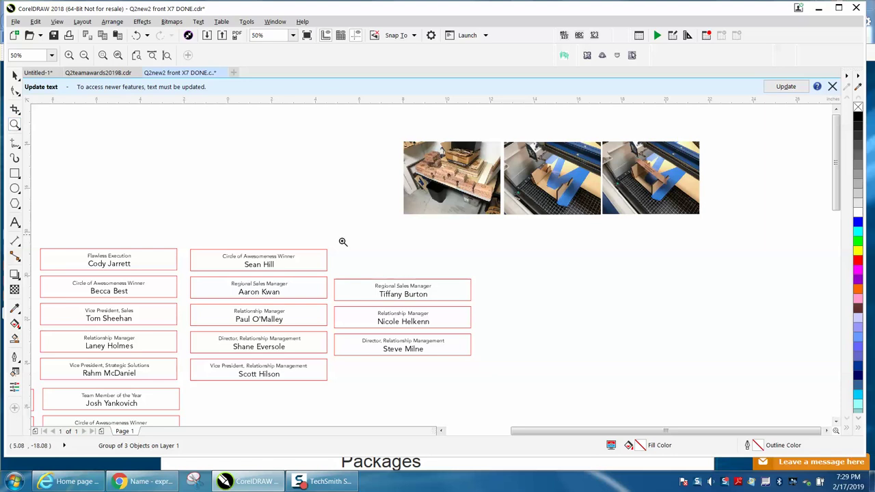
scroll(367, 274, "down", 4)
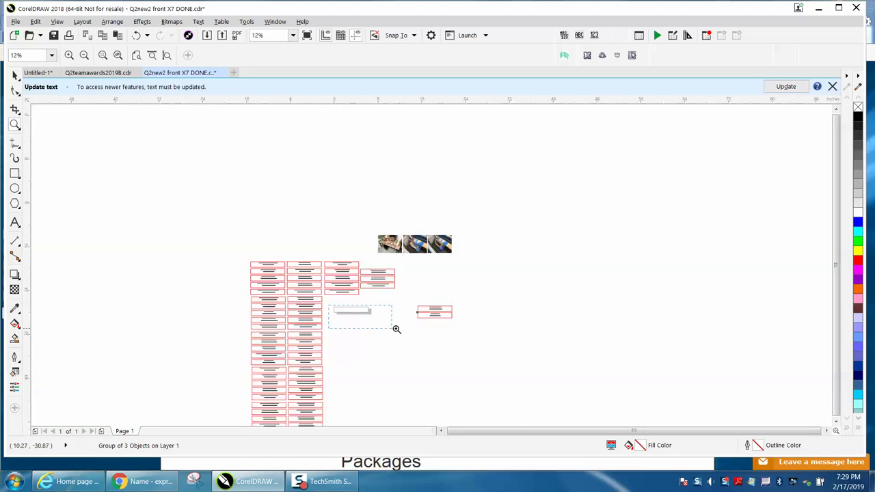
Undo the previous edits until every nameplate is back to its TITLE and NAME placeholders, with one plate on the page.
left_click_drag(338, 313, 340, 313)
left_click(15, 75)
left_click(144, 149)
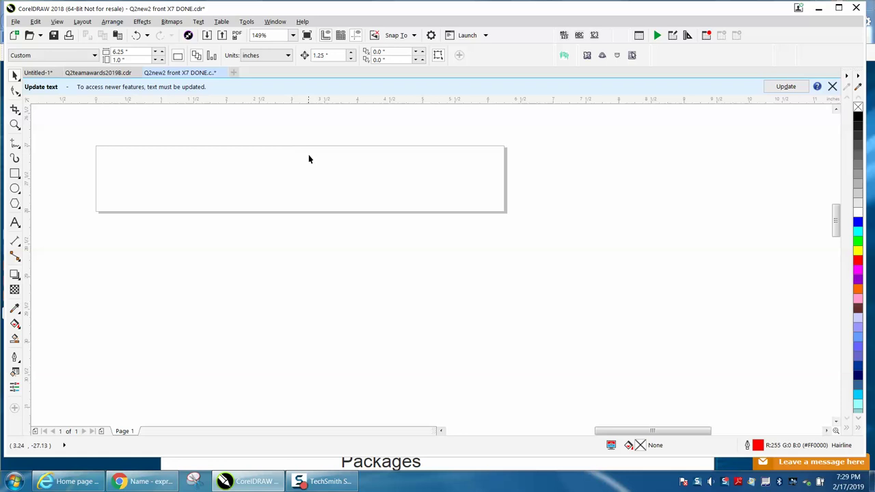
scroll(308, 158, "down", 2)
scroll(552, 199, "down", 2)
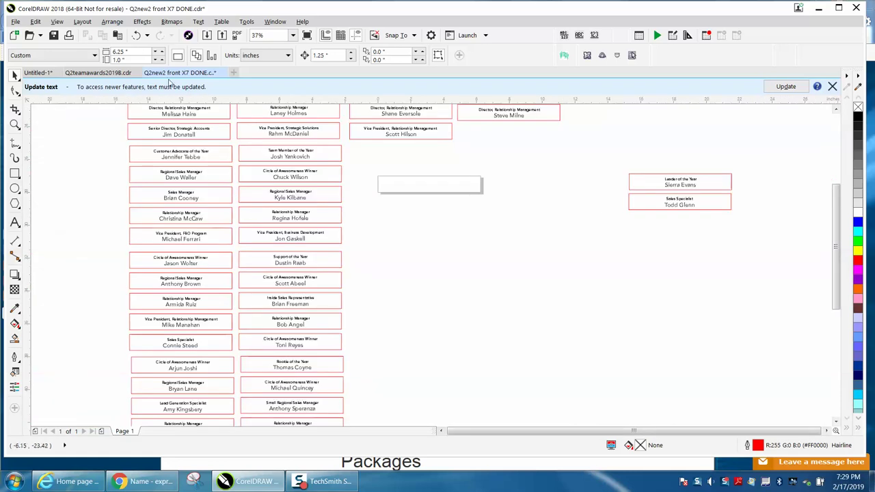
left_click(136, 35)
left_click(136, 35)
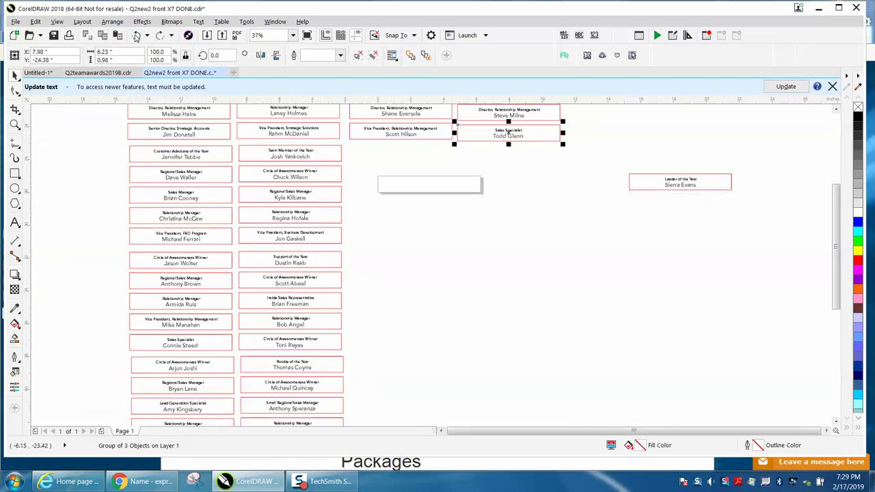
left_click(136, 34)
left_click(136, 35)
left_click(136, 34)
left_click(136, 34)
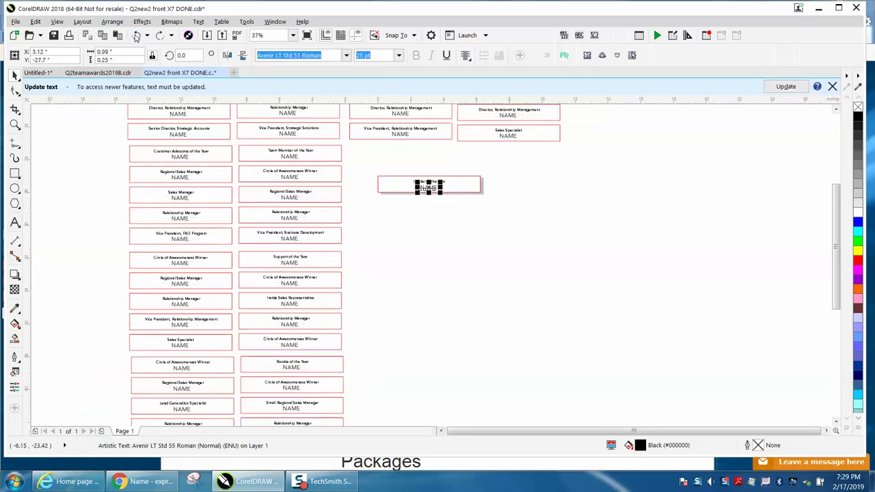
left_click(136, 34)
left_click(136, 34)
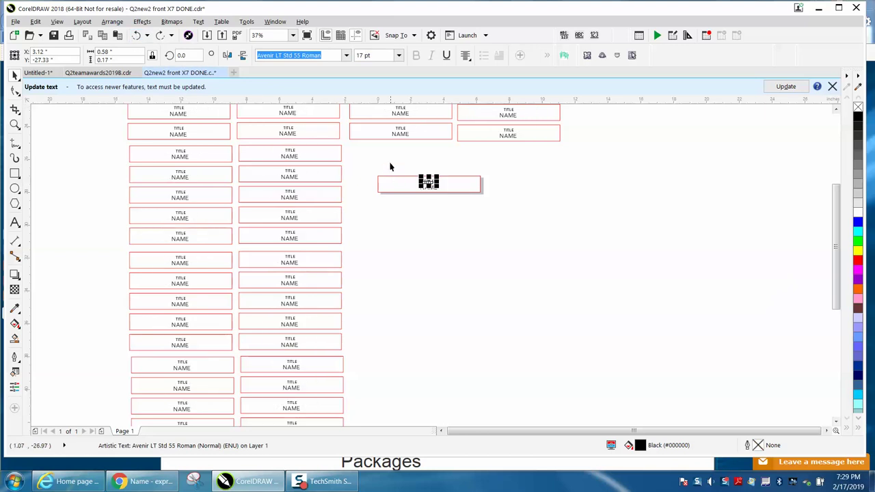
Check the font settings of the TITLE and NAME text on the page's plate and set the NAME text's alignment to Center.
left_click(359, 157)
left_click(14, 125)
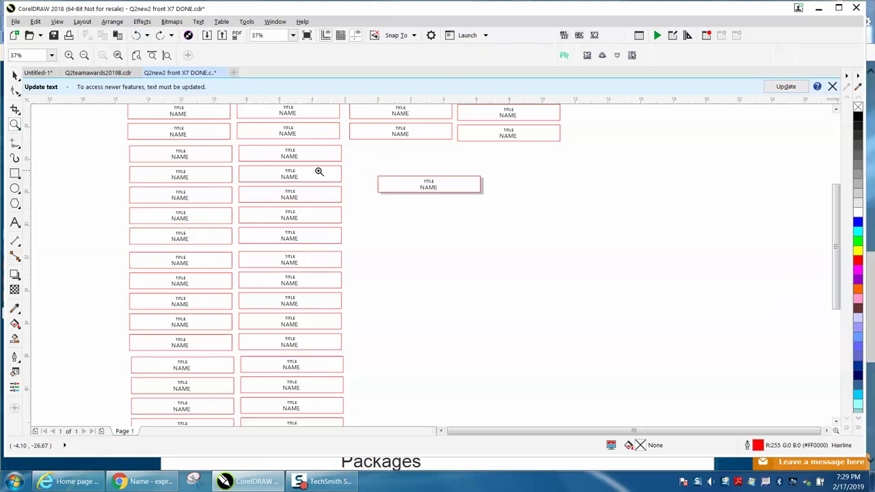
left_click_drag(365, 171, 521, 222)
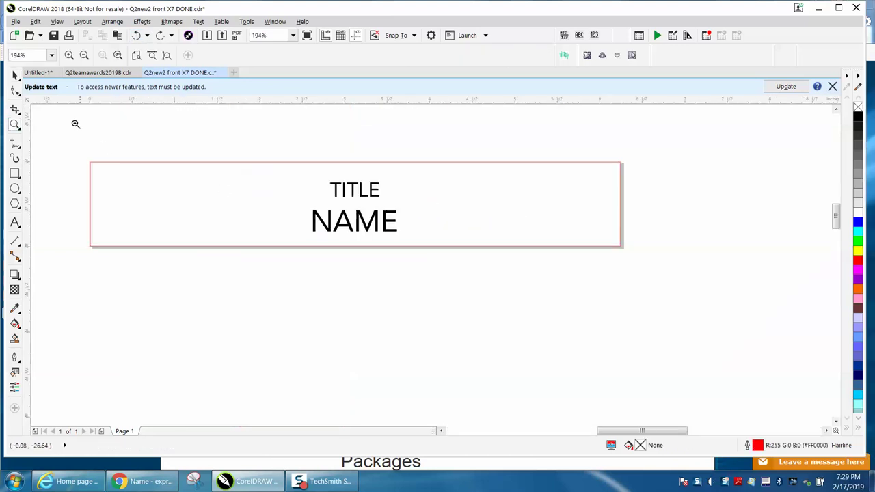
left_click(15, 75)
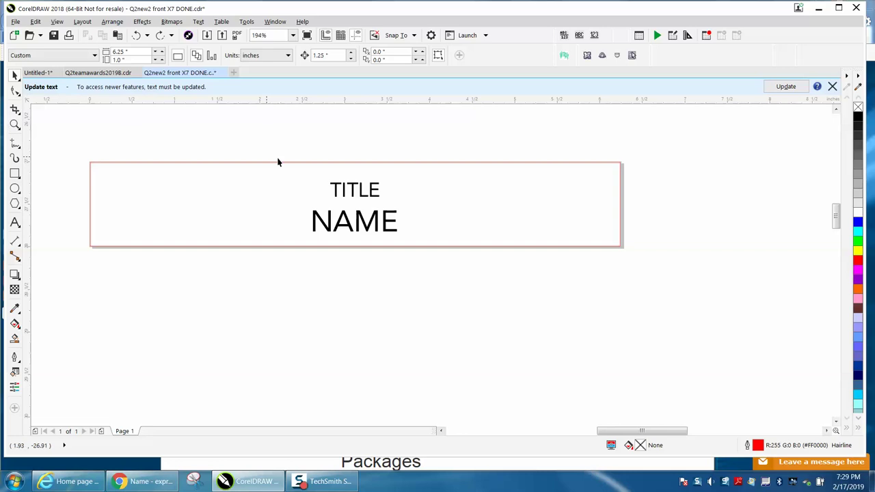
left_click(353, 191)
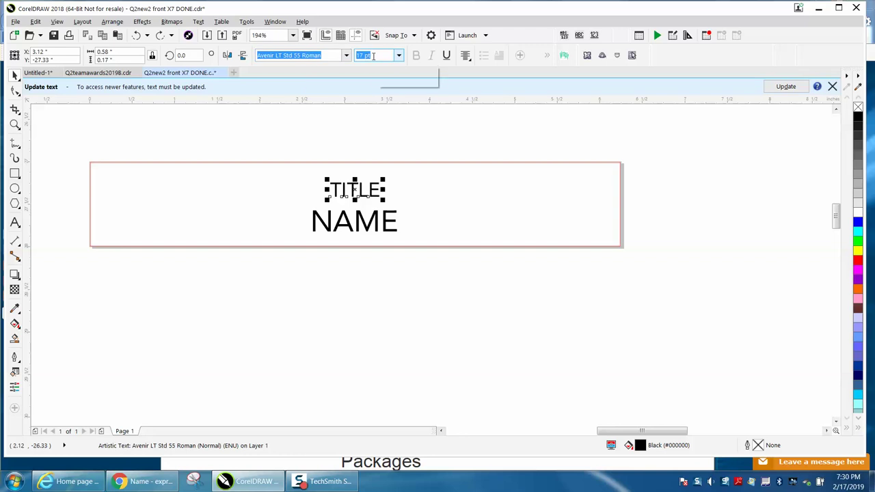
left_click(385, 215)
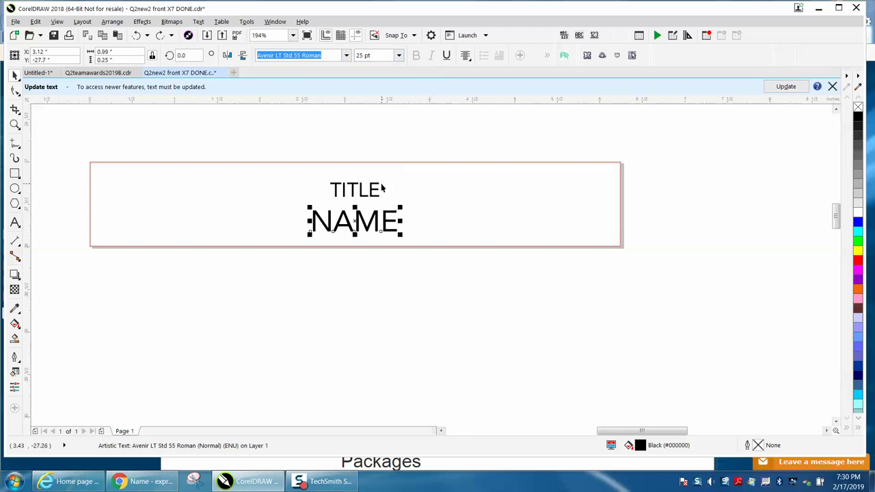
left_click(468, 58)
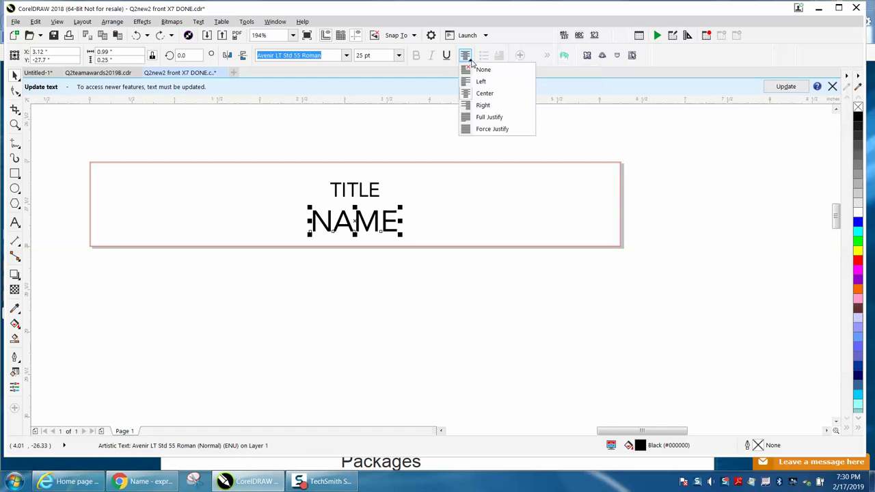
left_click(480, 95)
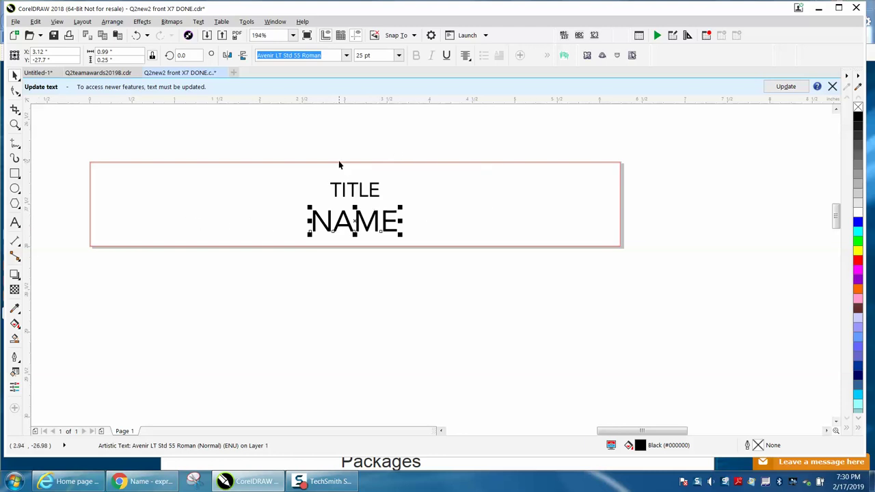
Examine the gap between the plate's red outline and the page border at the corner.
scroll(339, 164, "down", 3)
scroll(361, 171, "down", 2)
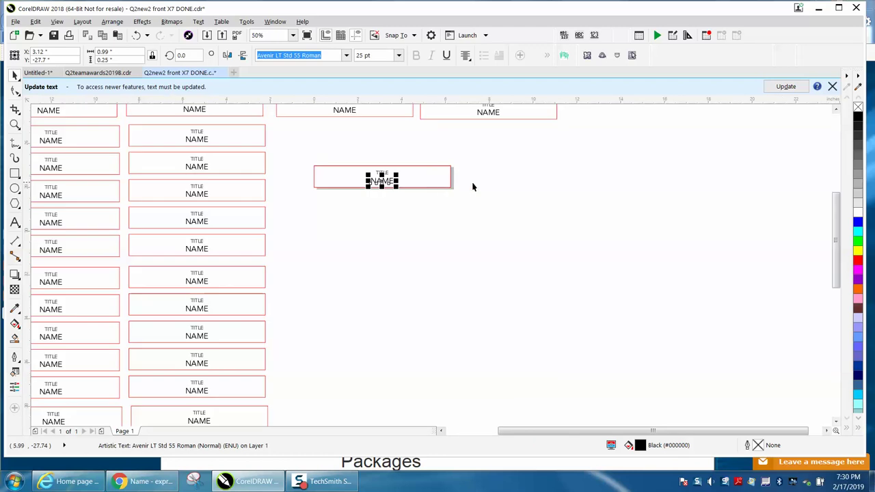
left_click_drag(834, 235, 836, 215)
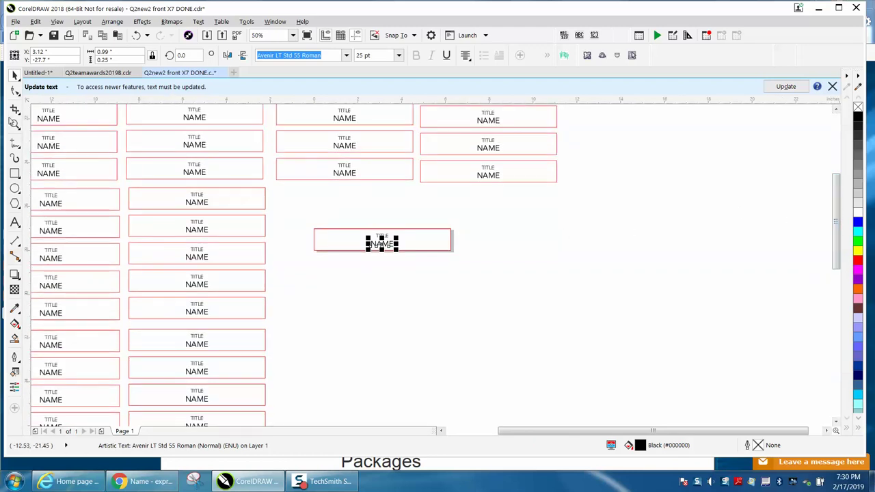
left_click(14, 124)
left_click_drag(306, 225, 404, 268)
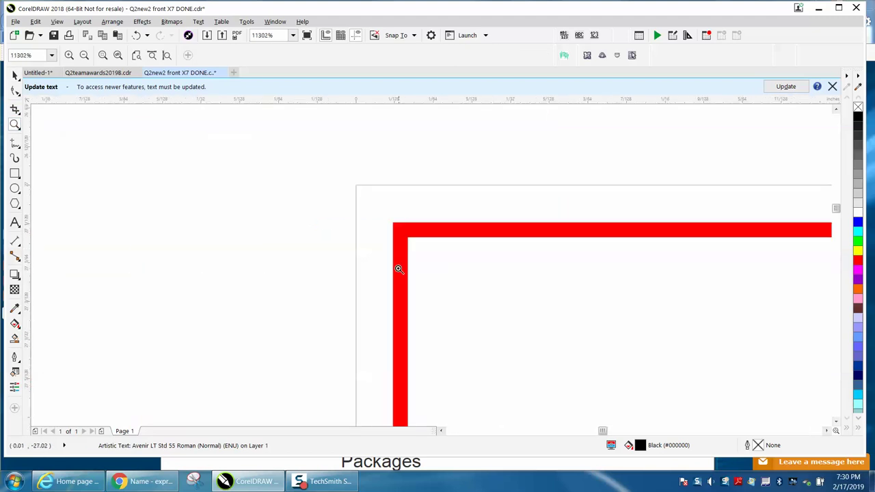
scroll(403, 230, "down", 3)
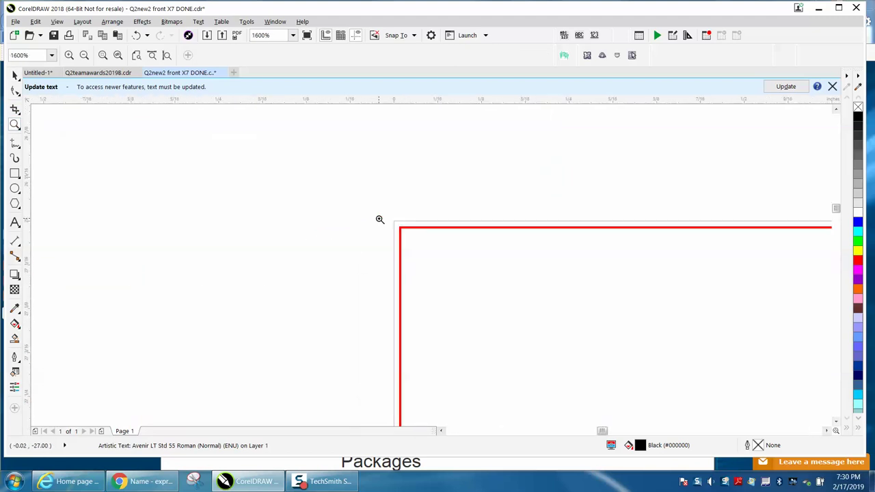
scroll(403, 233, "down", 2)
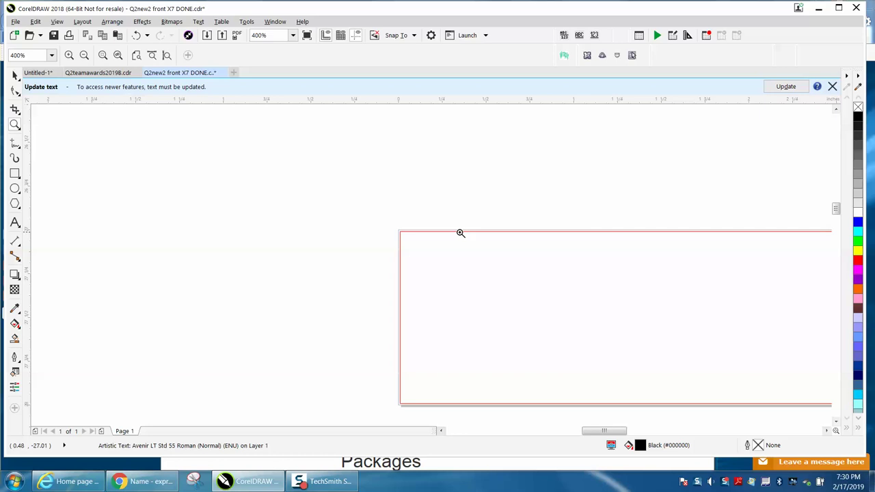
scroll(415, 249, "up", 2)
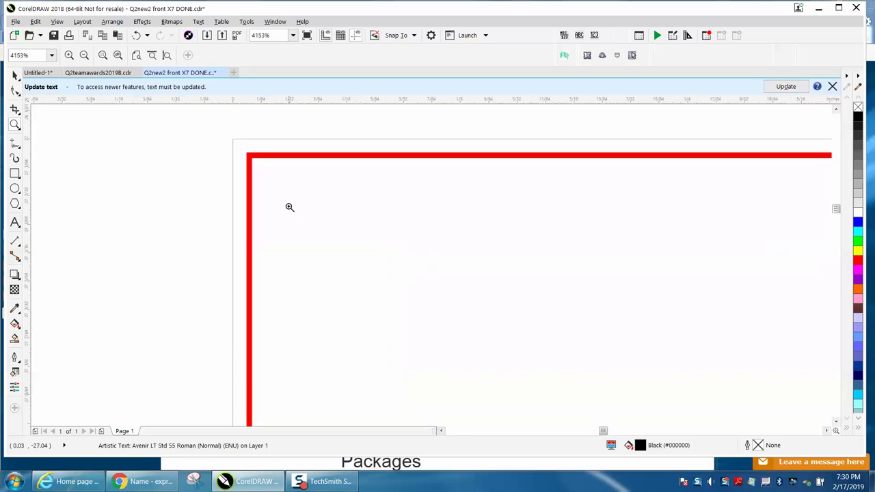
scroll(273, 186, "down", 1)
scroll(266, 185, "down", 2)
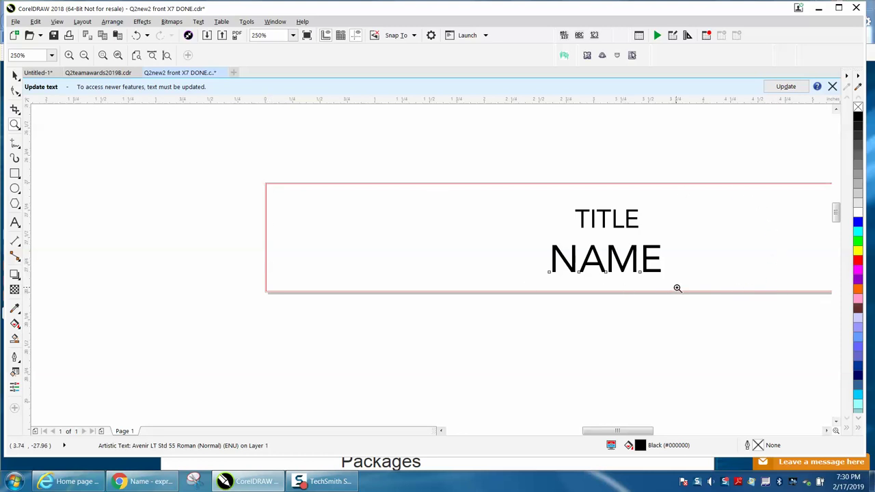
scroll(293, 181, "down", 1)
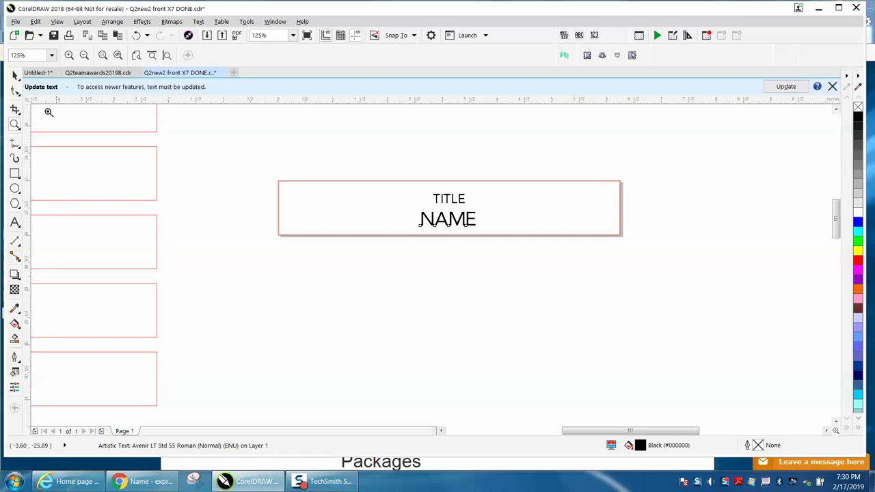
Run NameIt with E:\Q2NAMES70.CSV from row 1 to replace the NAME target with the NAME column on all plates.
left_click(15, 75)
scroll(339, 200, "down", 1)
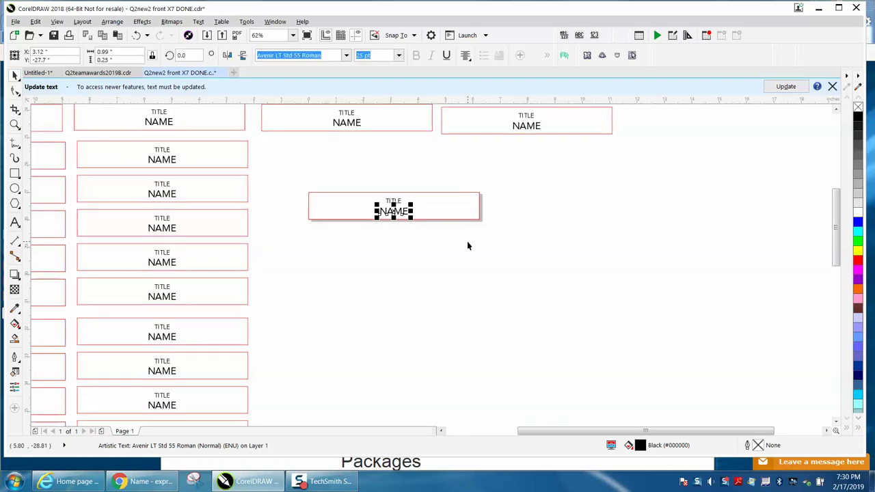
left_click(363, 166)
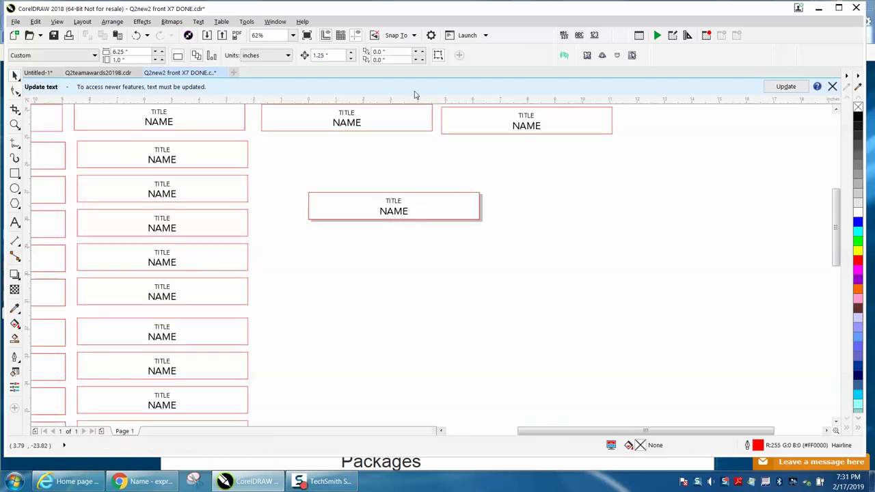
left_click(579, 36)
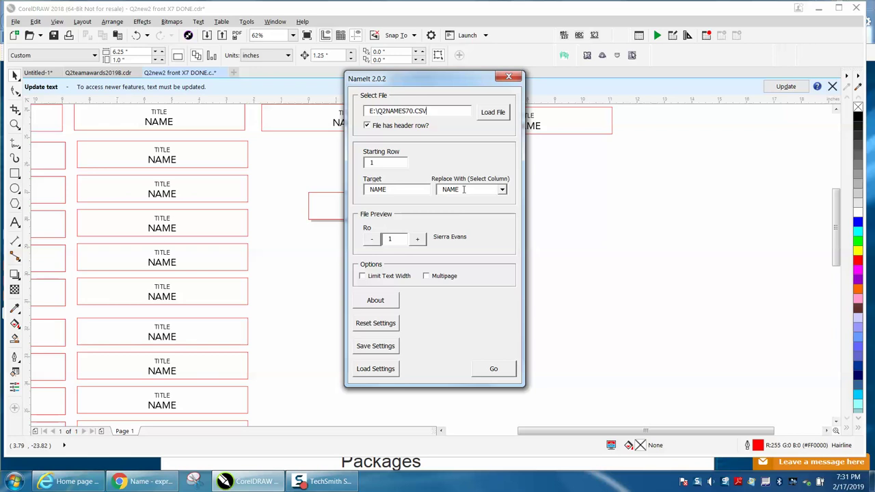
left_click(489, 370)
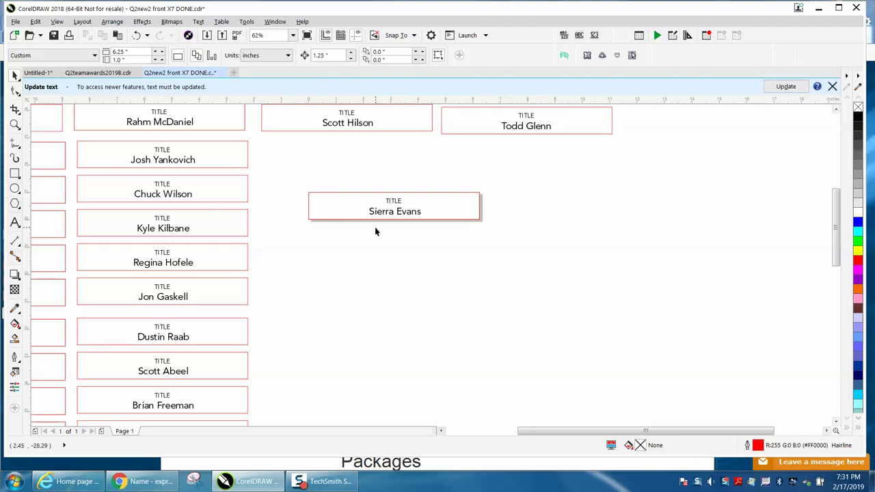
Run NameIt again on the same file to replace the TITLE target with the TITLE column on all plates.
left_click(578, 35)
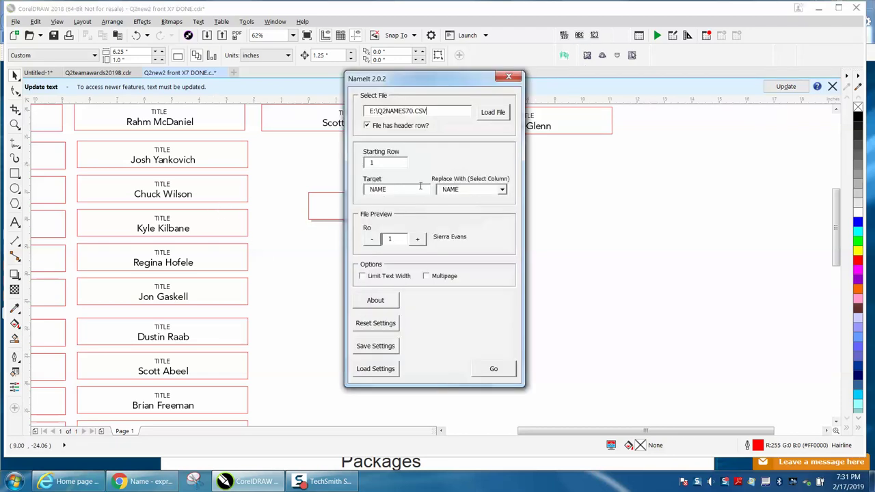
double_click(401, 189)
type("t")
double_click(449, 189)
type("T")
type("ITEL")
key("BackSpace")
key("BackSpace")
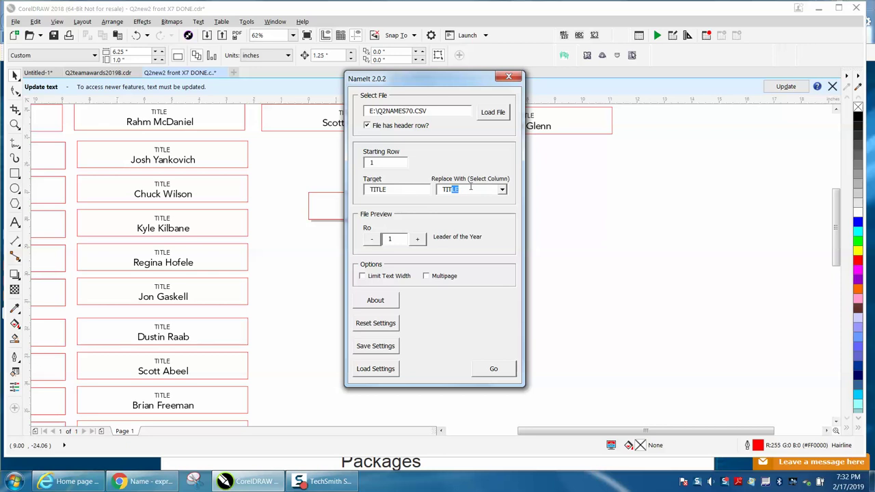
key("BackSpace")
key("BackSpace")
type("T")
left_click(493, 370)
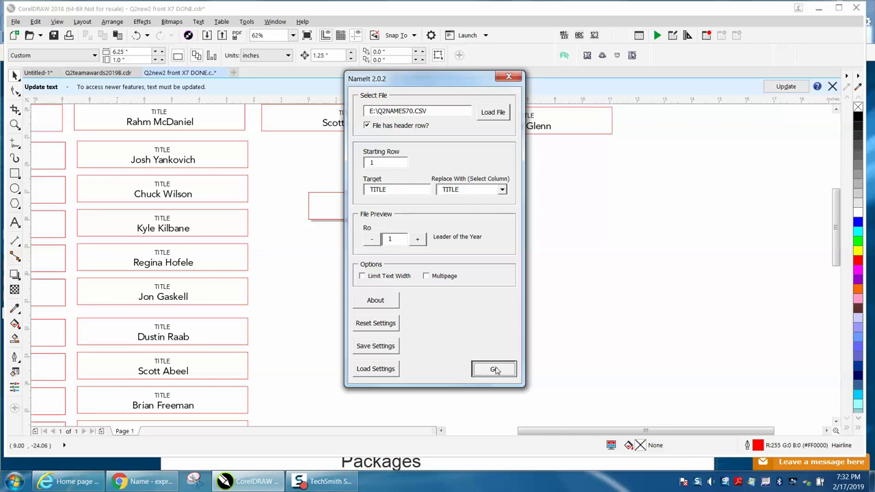
scroll(379, 330, "down", 1)
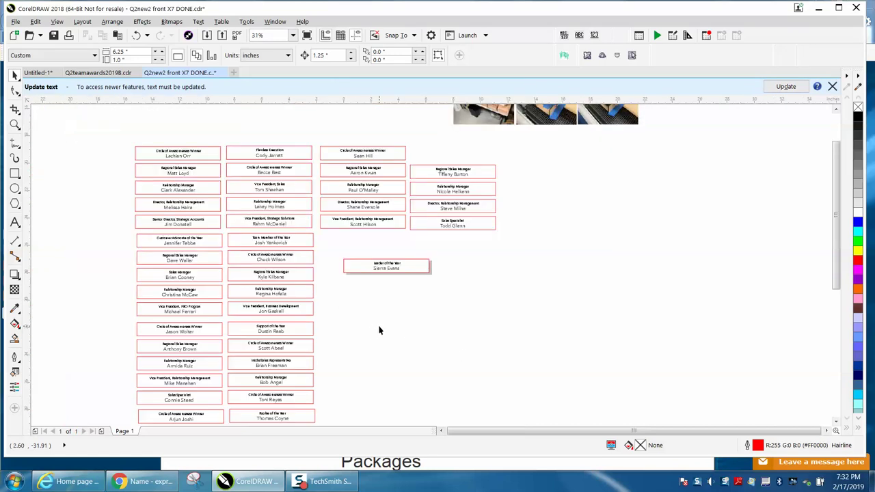
Check the font and size of the title text and the name text on the first plate of the first column.
left_click(15, 125)
left_click_drag(128, 149, 342, 232)
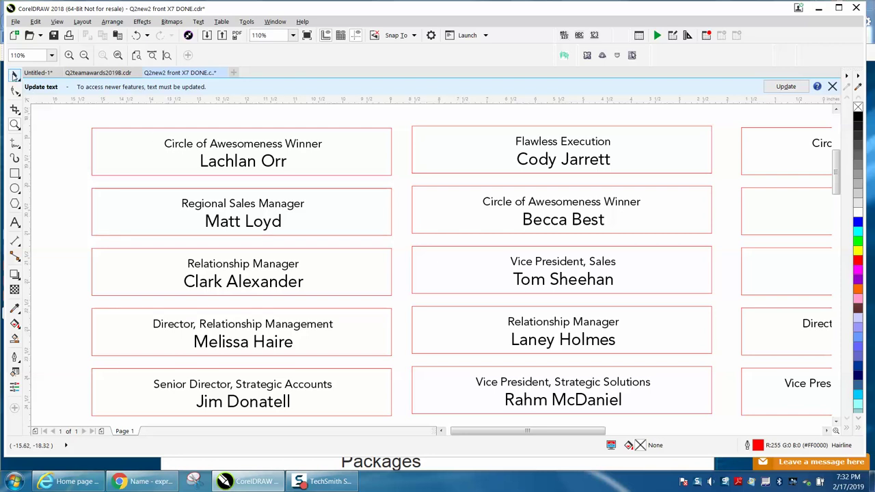
left_click(14, 75)
left_click(175, 141)
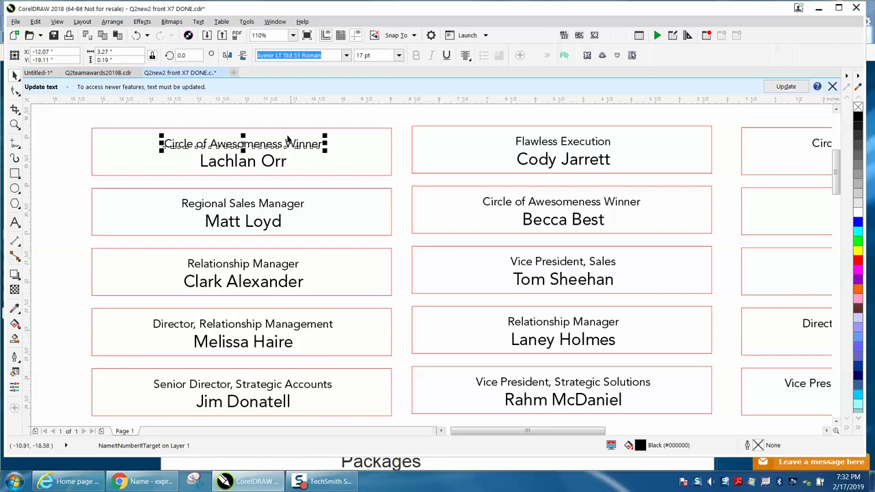
left_click(282, 161)
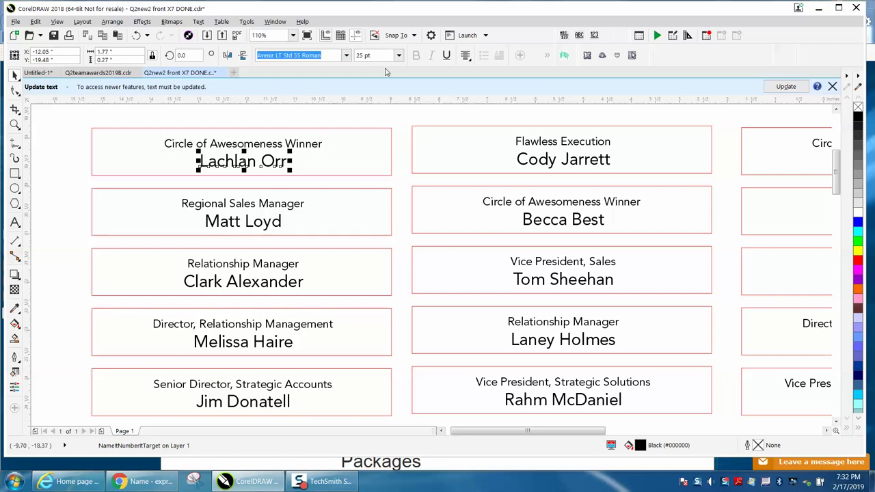
Group the objects of the Leader of the Year plate on the page and move it to the empty area right of the page.
scroll(226, 139, "down", 4)
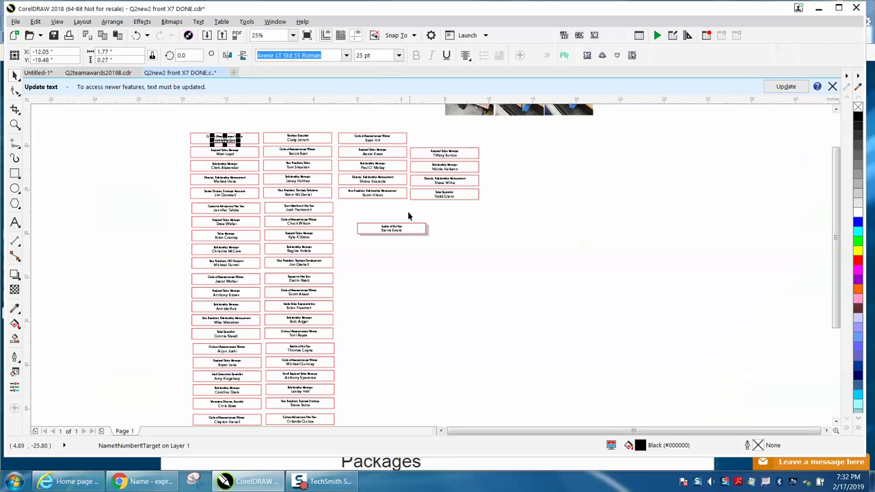
left_click(388, 228)
left_click_drag(354, 213, 449, 271)
key("ctrl+g")
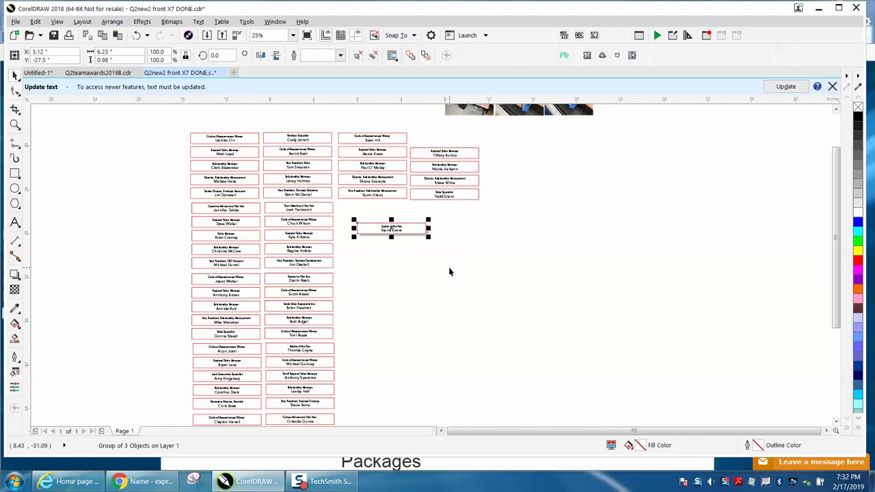
left_click_drag(394, 230, 582, 232)
Group the fourth column's Sales Specialist plate, center it on the page for engraving, and move it off below the Leader of the Year plate.
left_click_drag(489, 187, 408, 213)
key("ctrl+g")
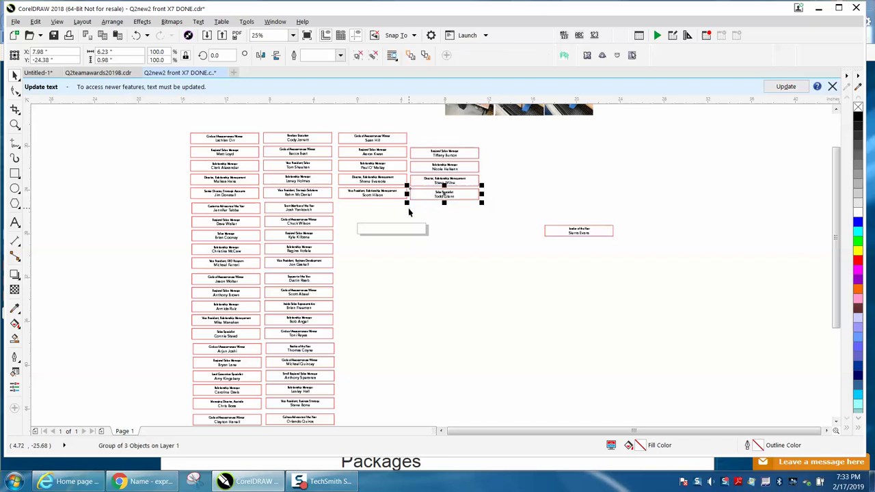
key("p")
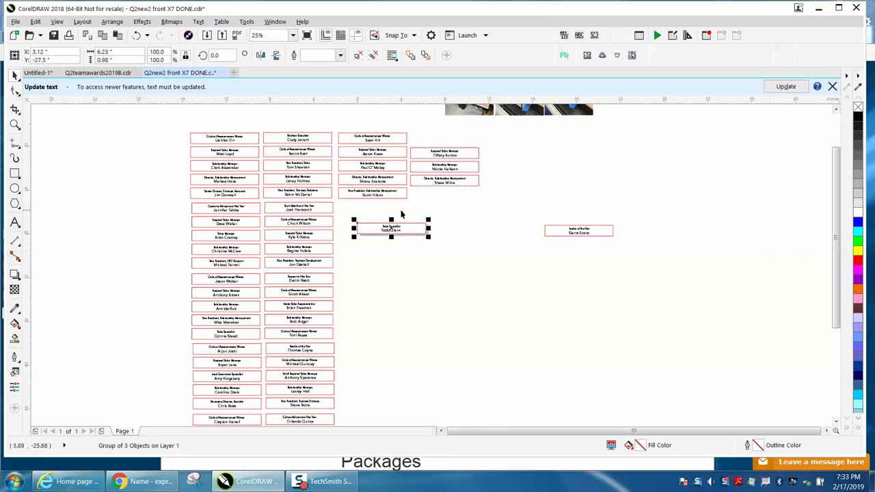
left_click(15, 126)
left_click_drag(343, 217, 470, 274)
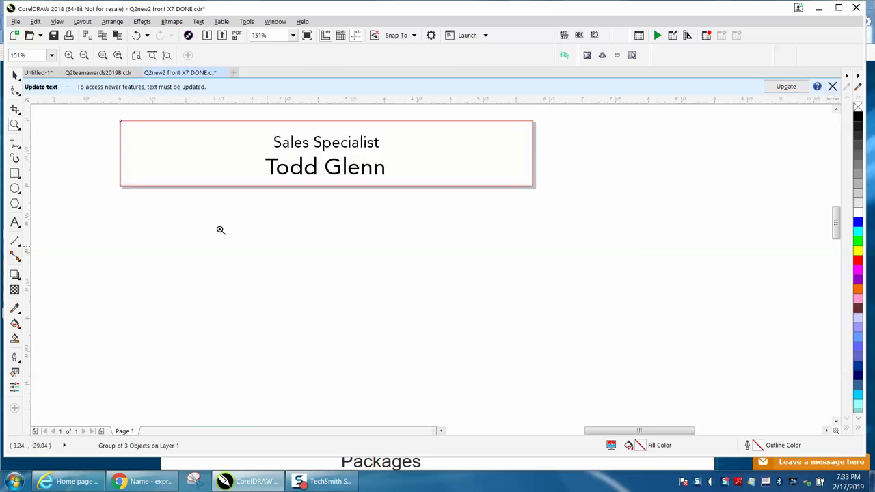
left_click(15, 76)
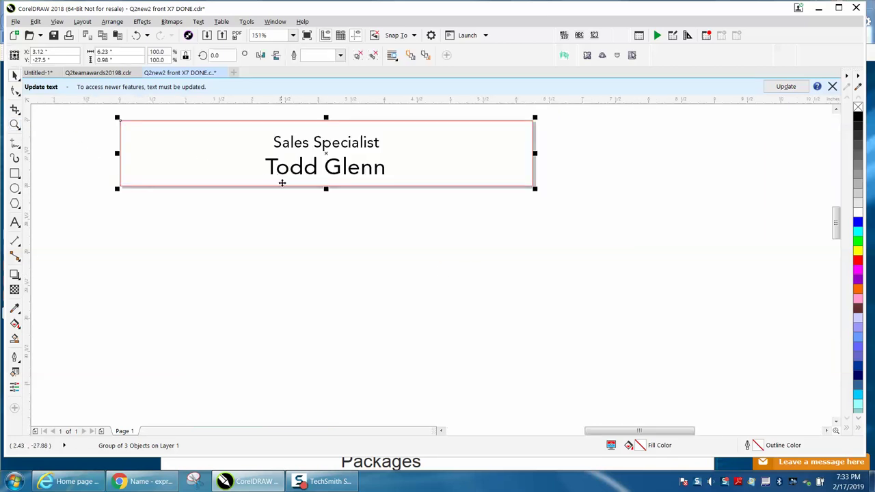
scroll(314, 213, "down", 1)
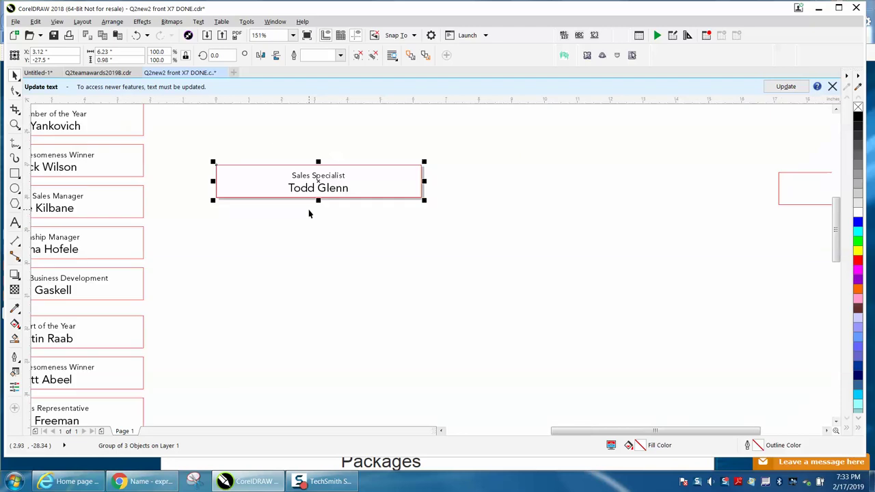
scroll(318, 213, "down", 1)
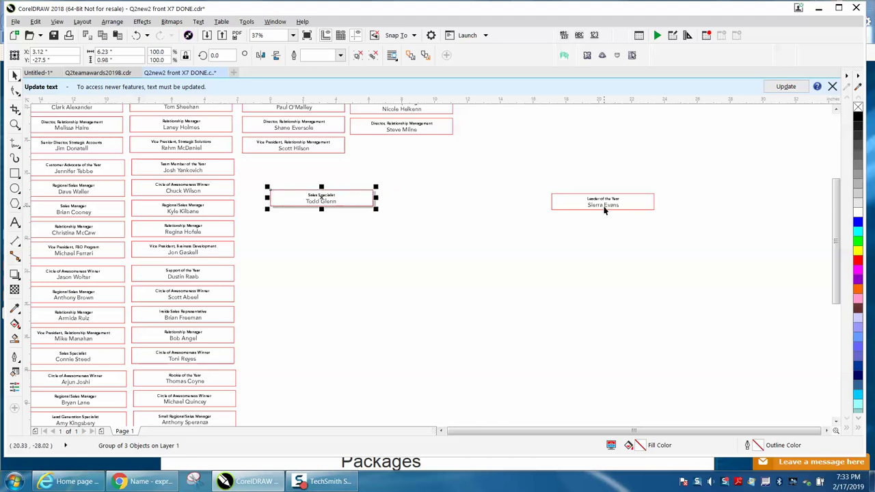
left_click_drag(325, 199, 590, 235)
Group the fourth column's Director, Relationship Management plate, center it on the page, and move it off below the Sales Specialist plate.
left_click(460, 121)
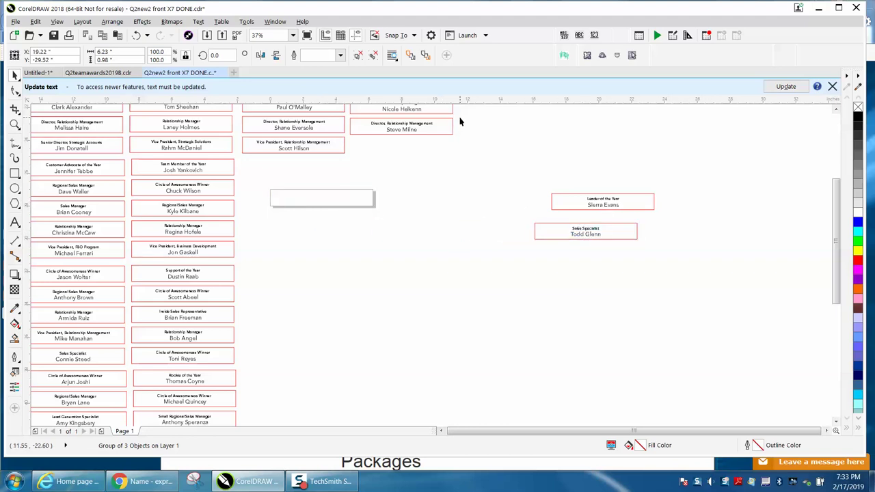
left_click_drag(460, 114, 347, 139)
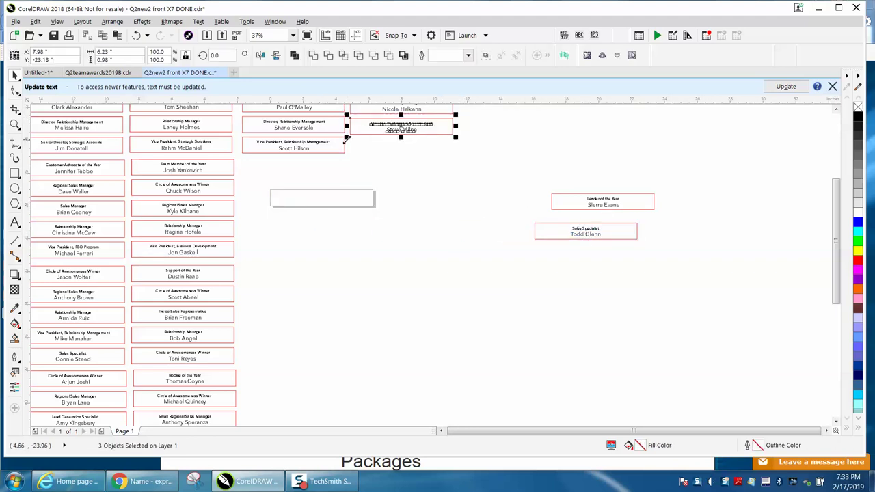
key("ctrl+g")
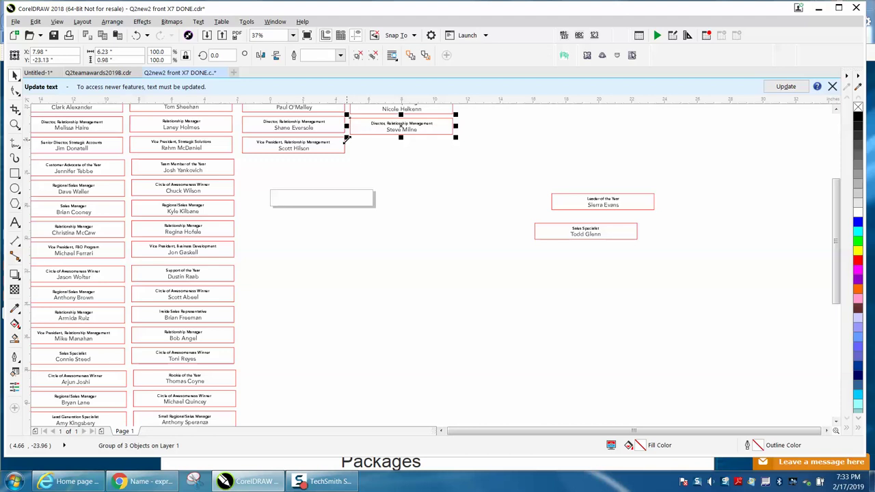
key("p")
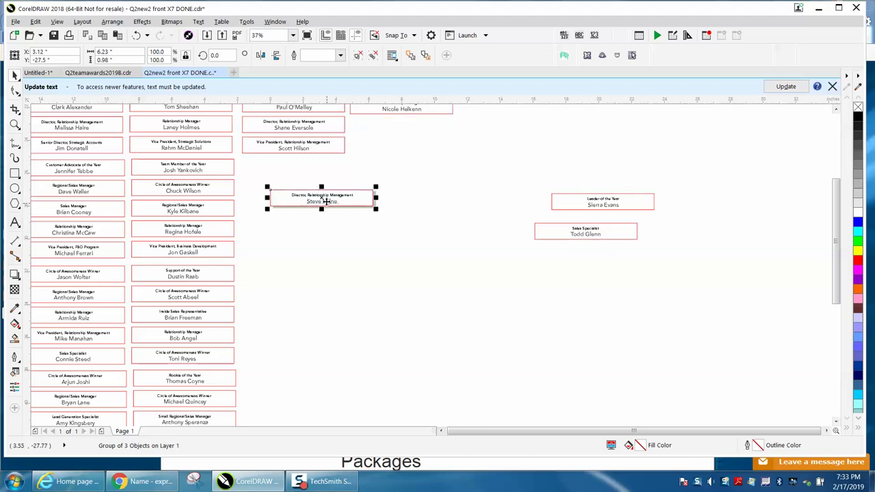
left_click_drag(323, 198, 572, 255)
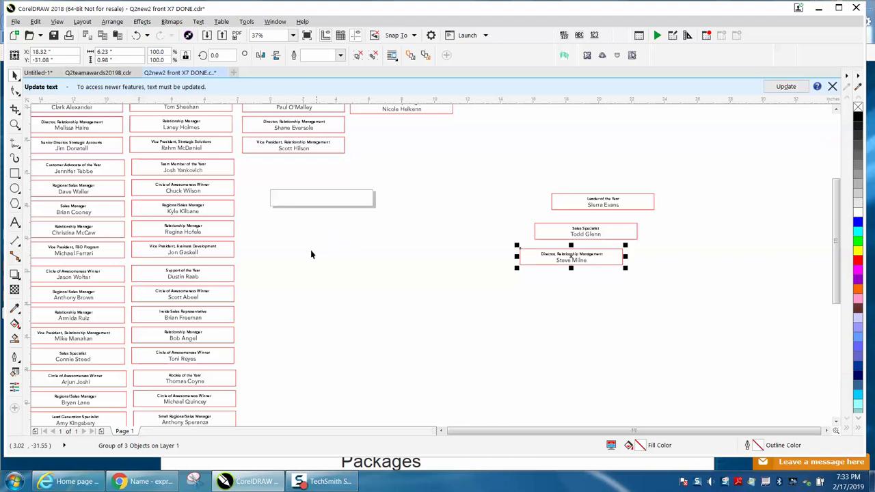
Examine the three photos of the wooden pieces and the laser jig placed above the nameplates.
scroll(356, 256, "down", 2)
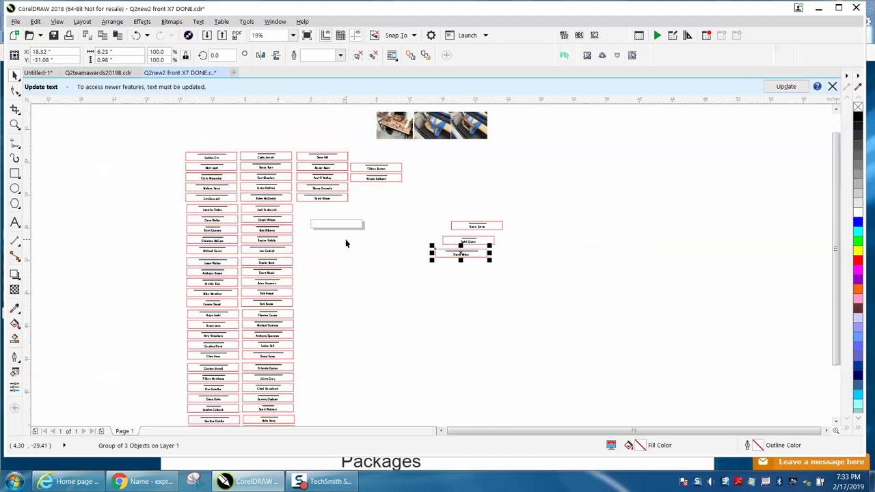
scroll(345, 243, "down", 2)
left_click(15, 125)
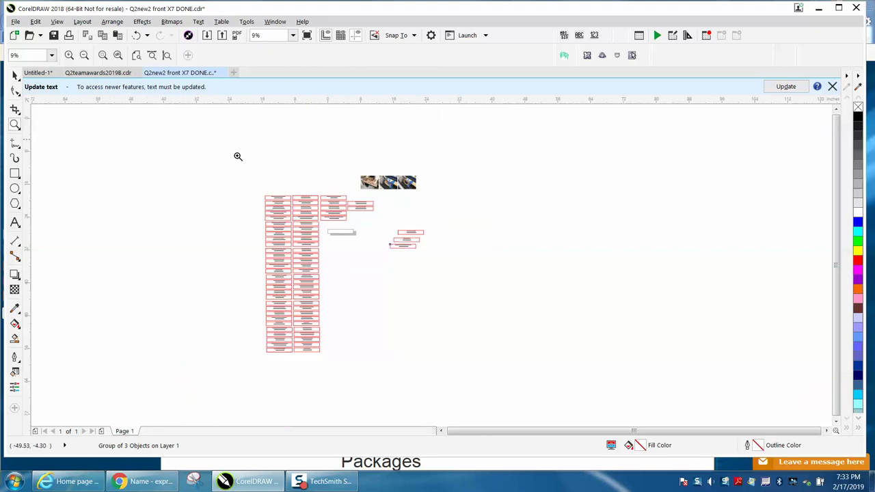
left_click_drag(342, 162, 475, 219)
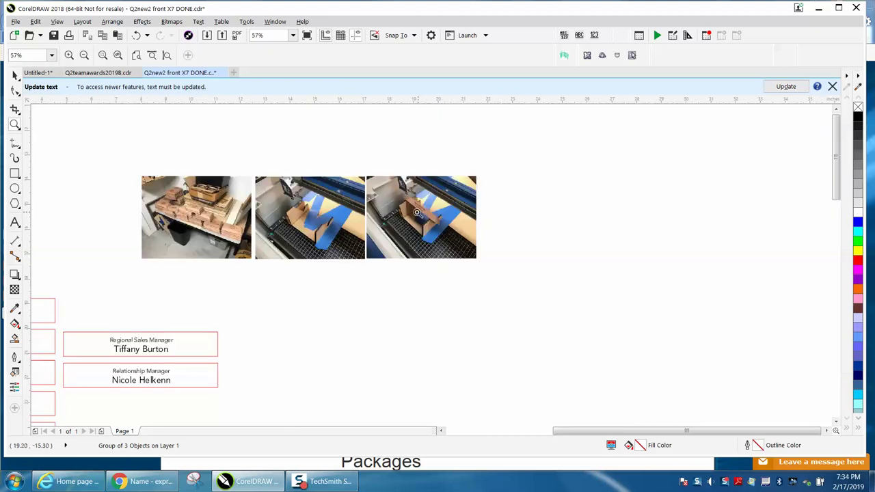
left_click_drag(338, 166, 581, 318)
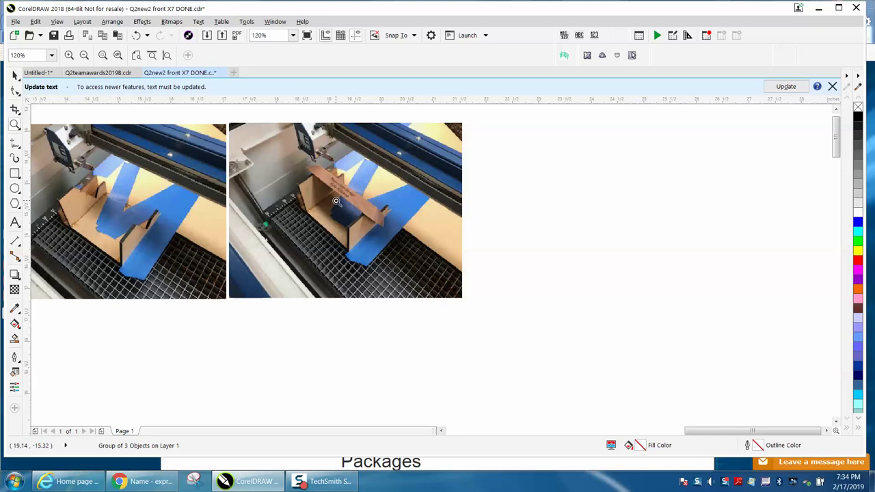
scroll(376, 219, "down", 5)
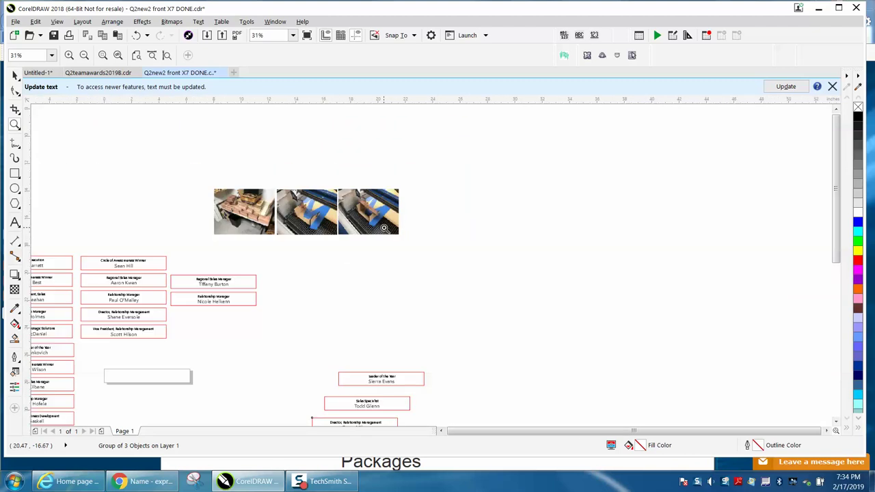
Switch to Internet Explorer and review the laser software offerings, including NameIt Suite, on the Laser Jump Start home page.
left_click(143, 481)
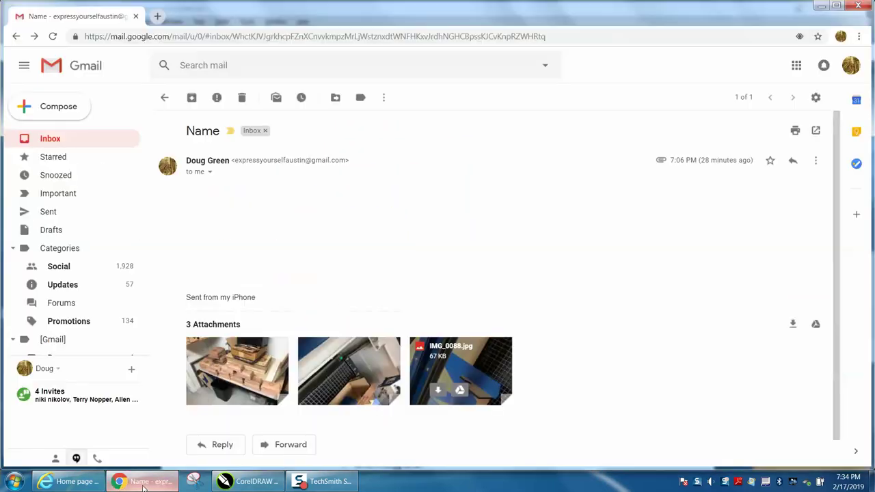
left_click(72, 481)
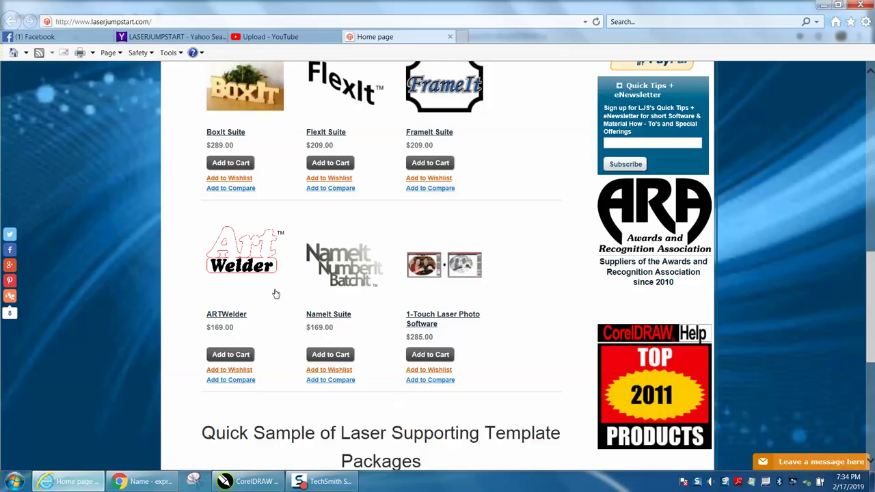
scroll(573, 228, "up", 5)
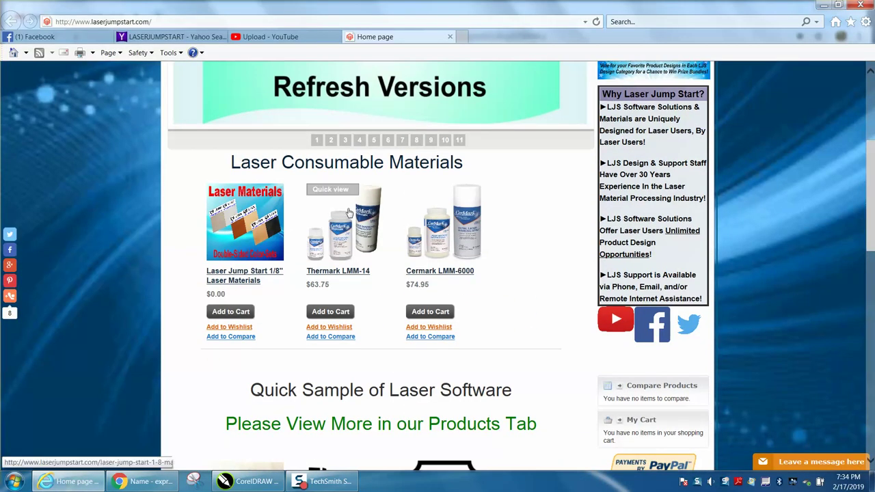
scroll(872, 237, "down", 3)
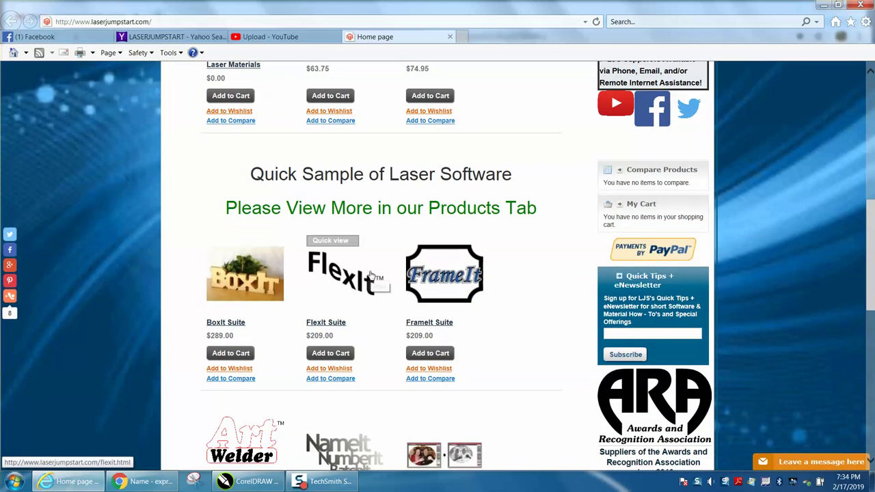
scroll(461, 281, "down", 1)
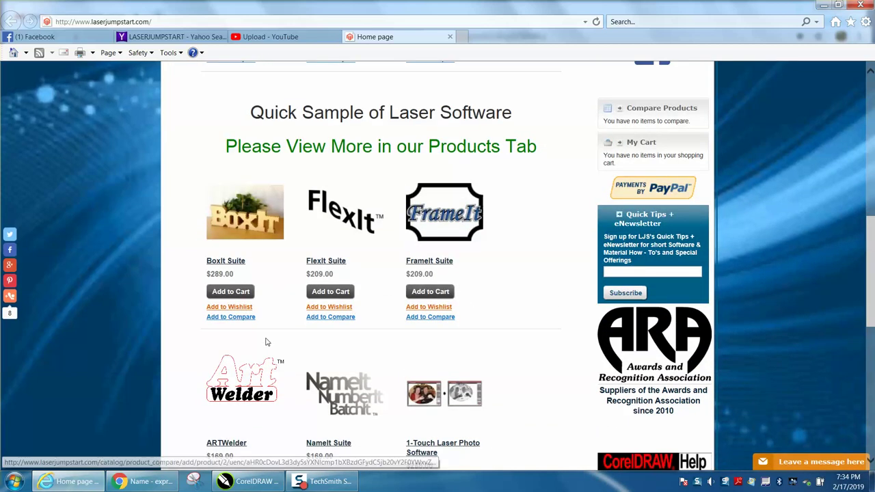
scroll(458, 390, "down", 1)
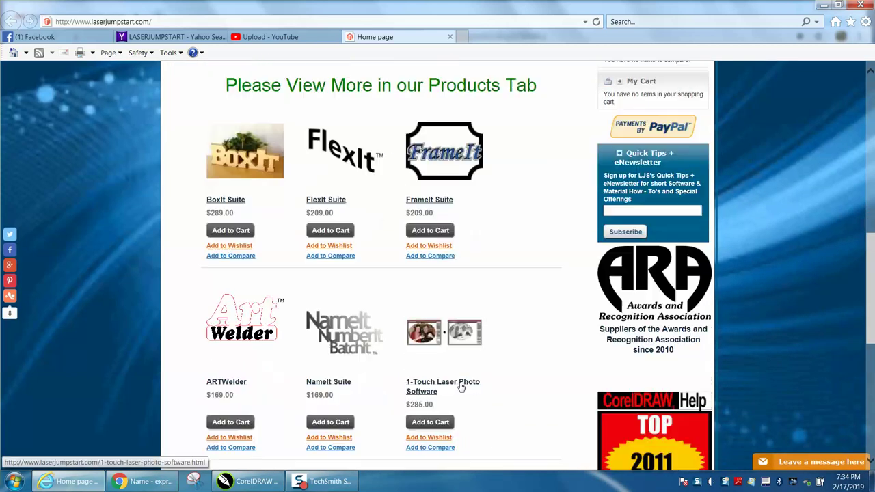
scroll(463, 362, "down", 1)
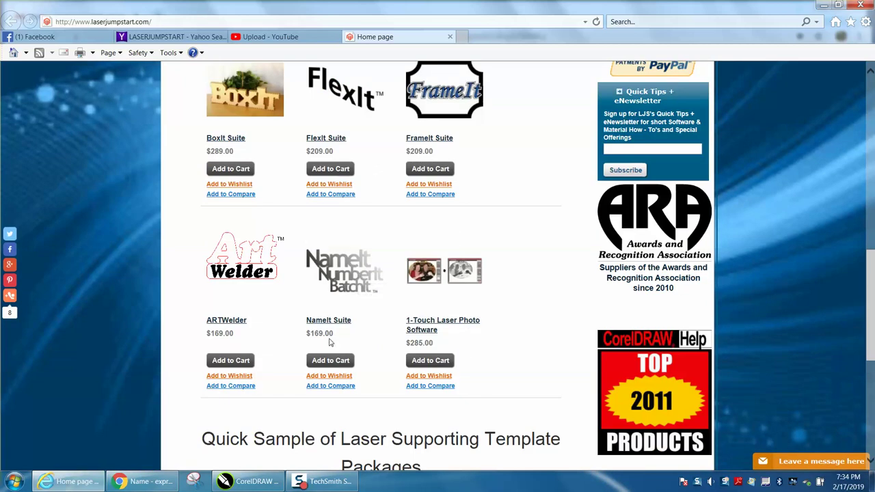
scroll(328, 342, "up", 9)
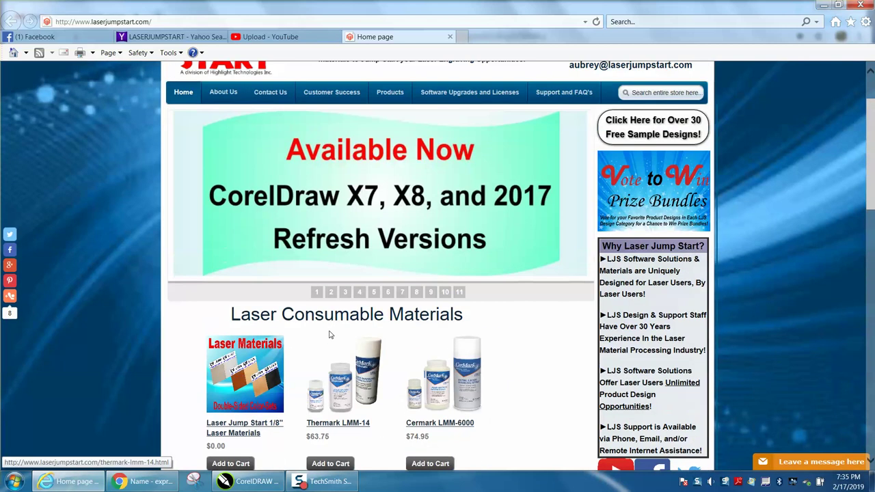
scroll(329, 332, "up", 1)
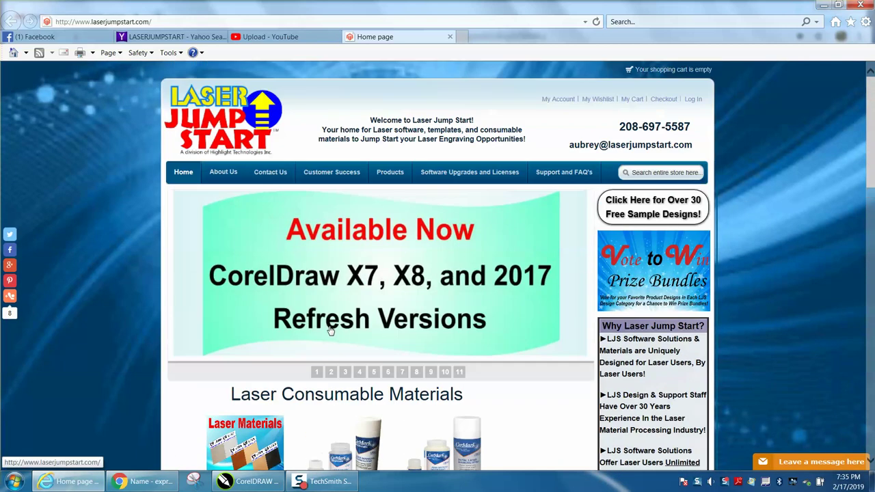